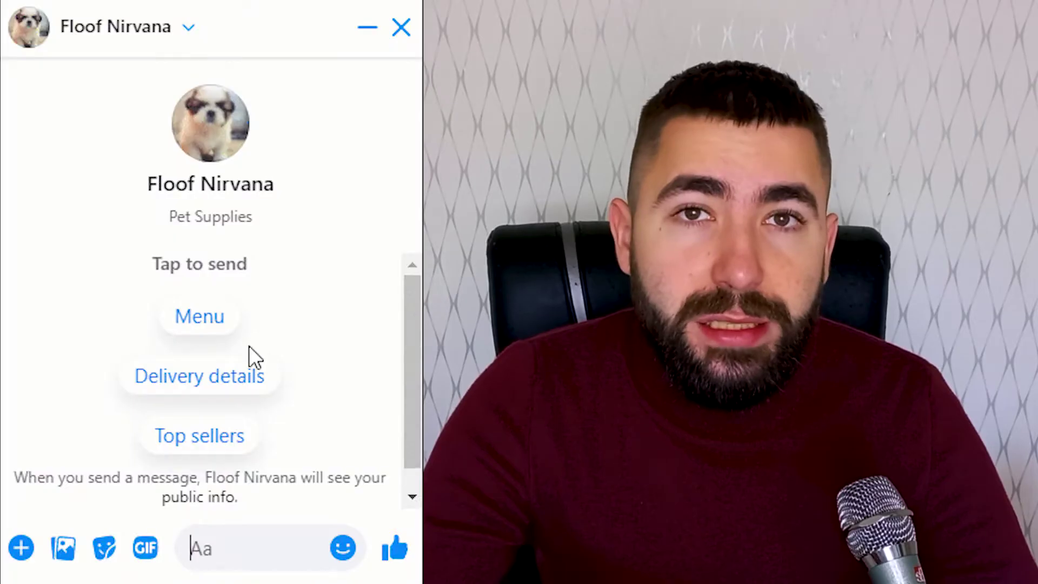
Ask the Floof Nirvana bot for its menu, skip ahead two burgers, and add one to the cart
{"action": "left_click", "coordinate": [199, 315]}
{"action": "left_click", "coordinate": [355, 343]}
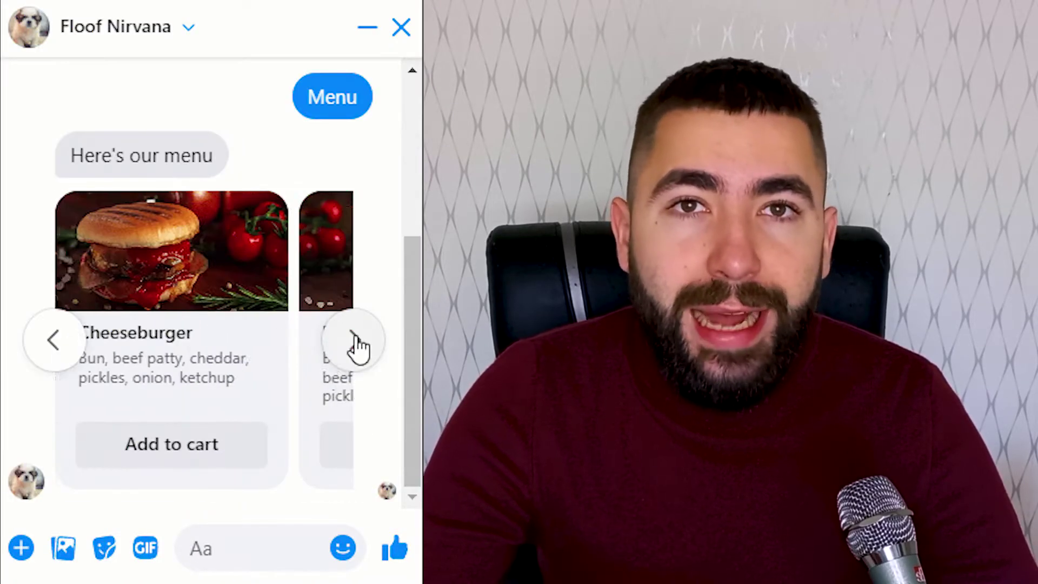
{"action": "left_click", "coordinate": [356, 346]}
{"action": "left_click", "coordinate": [267, 454]}
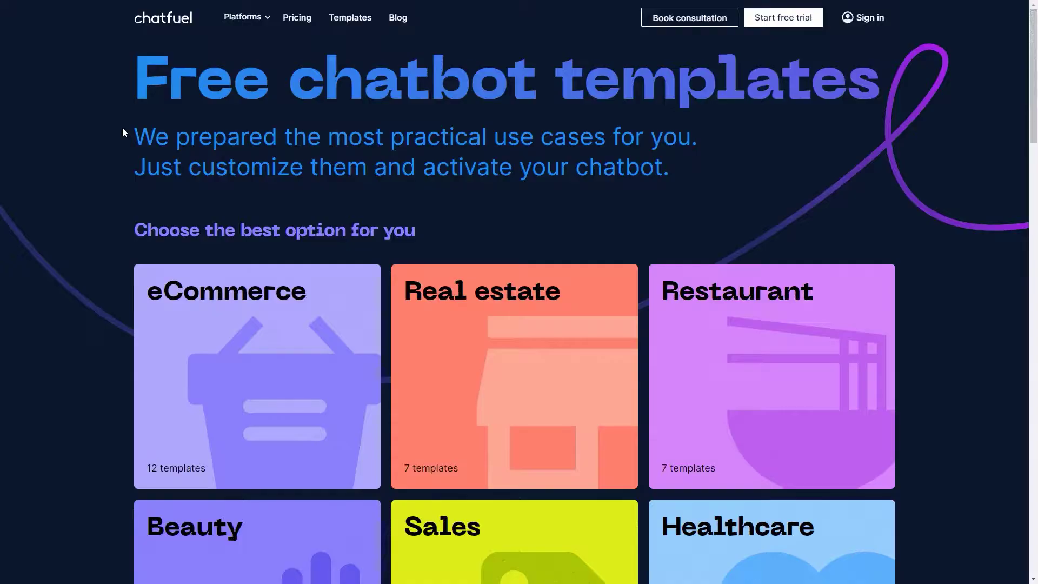
Browse the Restaurant category's 'Discounts and offers' template, then return to the Templates overview
{"action": "scroll", "coordinate": [122, 128], "scroll_direction": "down", "scroll_amount": 1}
{"action": "scroll", "coordinate": [122, 128], "scroll_direction": "down", "scroll_amount": 3}
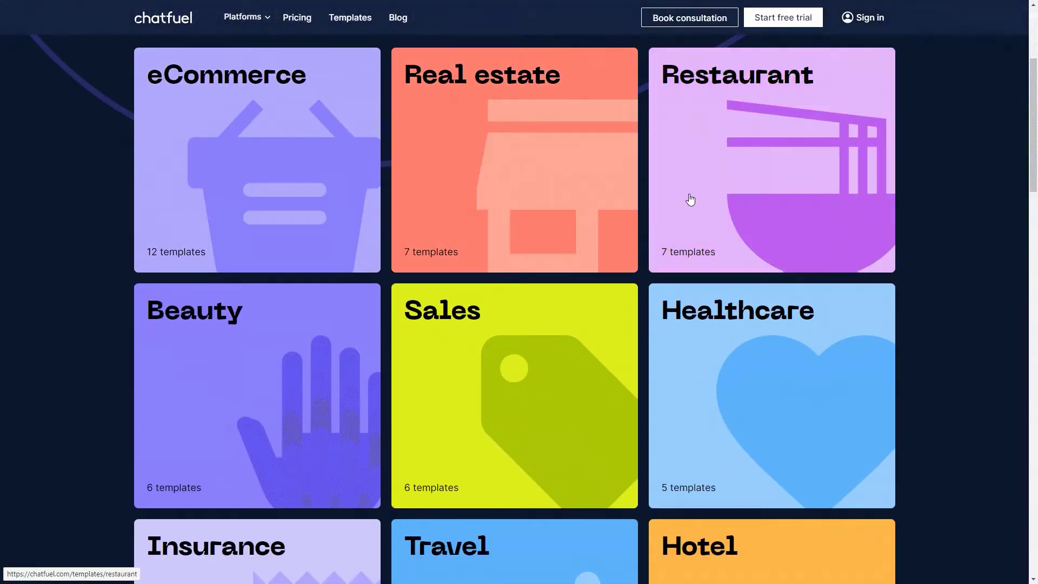
{"action": "left_click", "coordinate": [709, 200]}
{"action": "scroll", "coordinate": [459, 278], "scroll_direction": "down", "scroll_amount": 5}
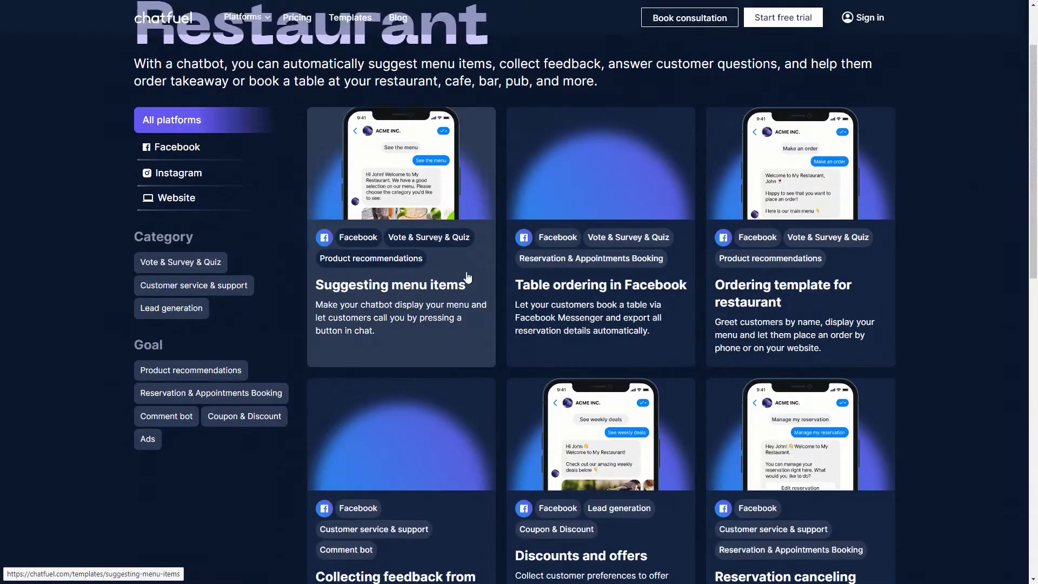
{"action": "scroll", "coordinate": [459, 278], "scroll_direction": "down", "scroll_amount": 2}
{"action": "left_click", "coordinate": [598, 231]}
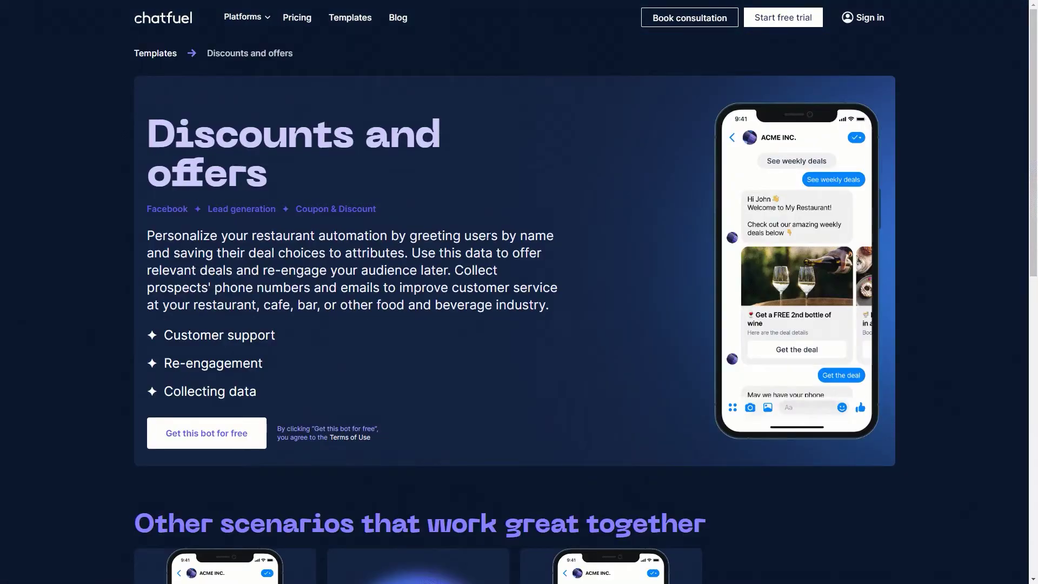
{"action": "left_click", "coordinate": [160, 54]}
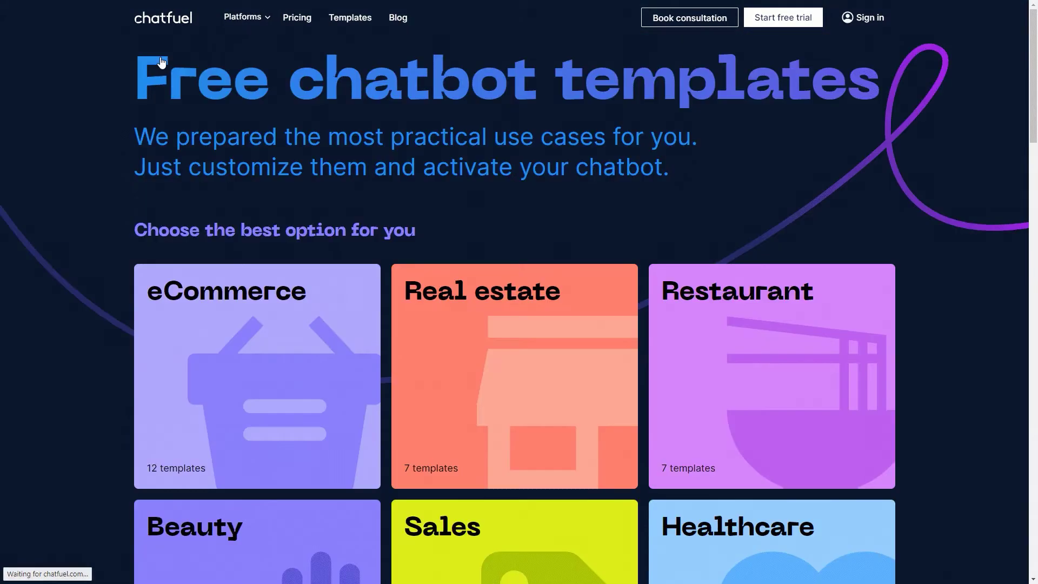
{"action": "scroll", "coordinate": [238, 179], "scroll_direction": "down", "scroll_amount": 3}
{"action": "scroll", "coordinate": [238, 180], "scroll_direction": "down", "scroll_amount": 4}
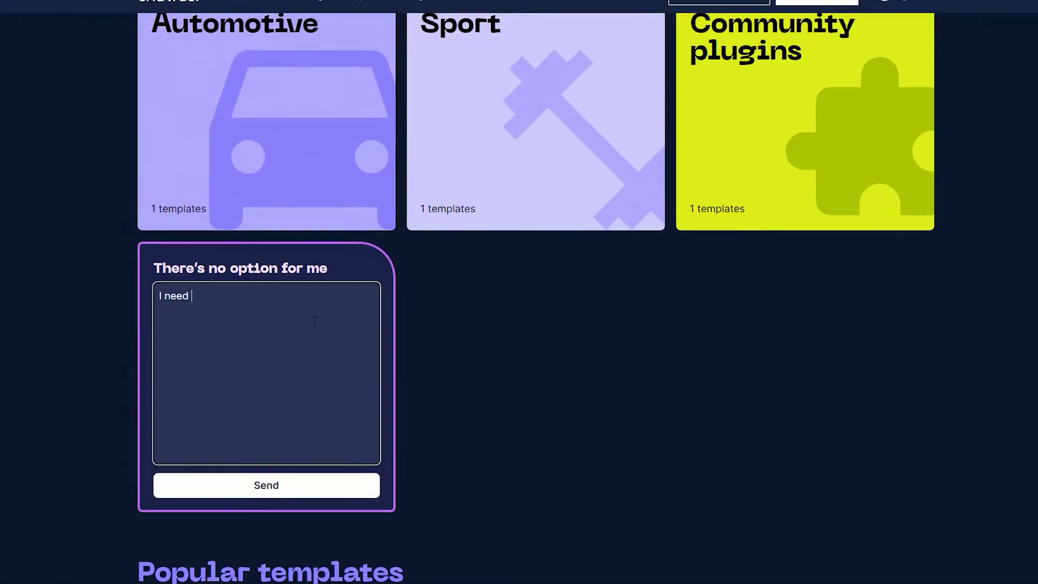
In the 'There's no option for me' box, request a template for a business selling mini fridges
{"action": "type", "text": "a template for my business. I sale mini fridges "}
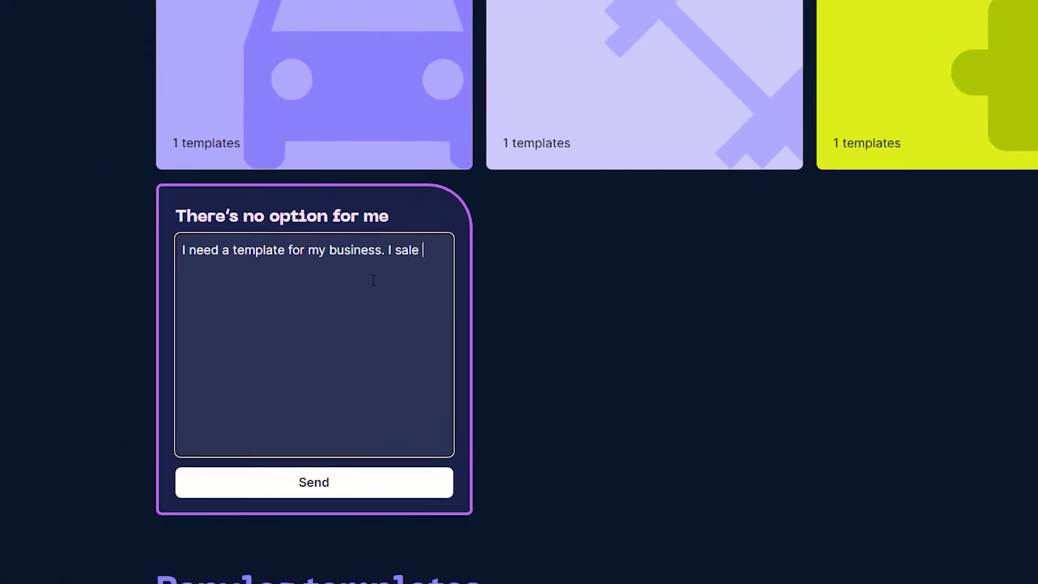
{"action": "type", "text": "for yout"}
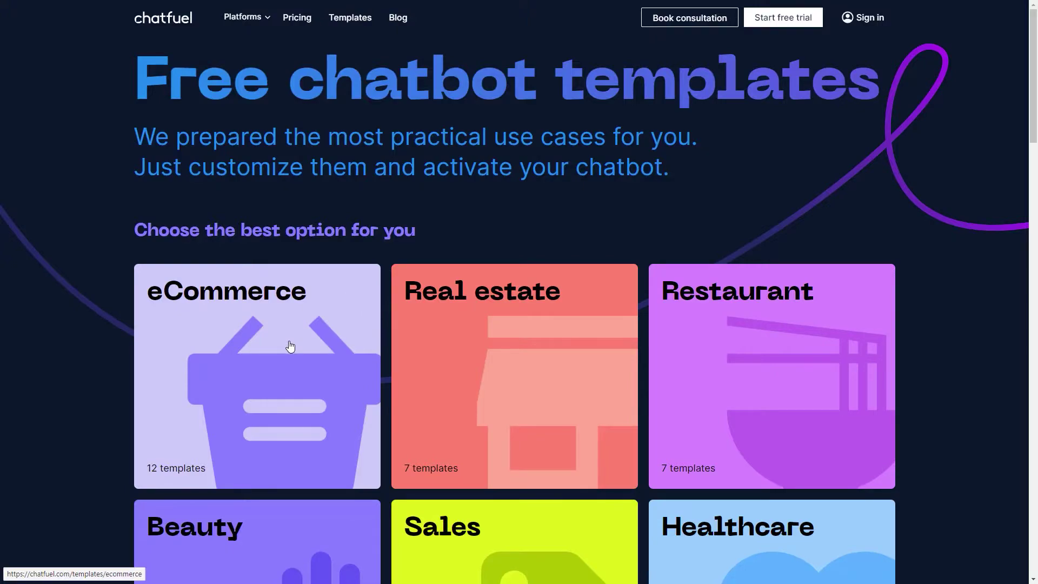
Filter the eCommerce templates, then the Sales templates, to show only Lead generation
{"action": "left_click", "coordinate": [290, 347]}
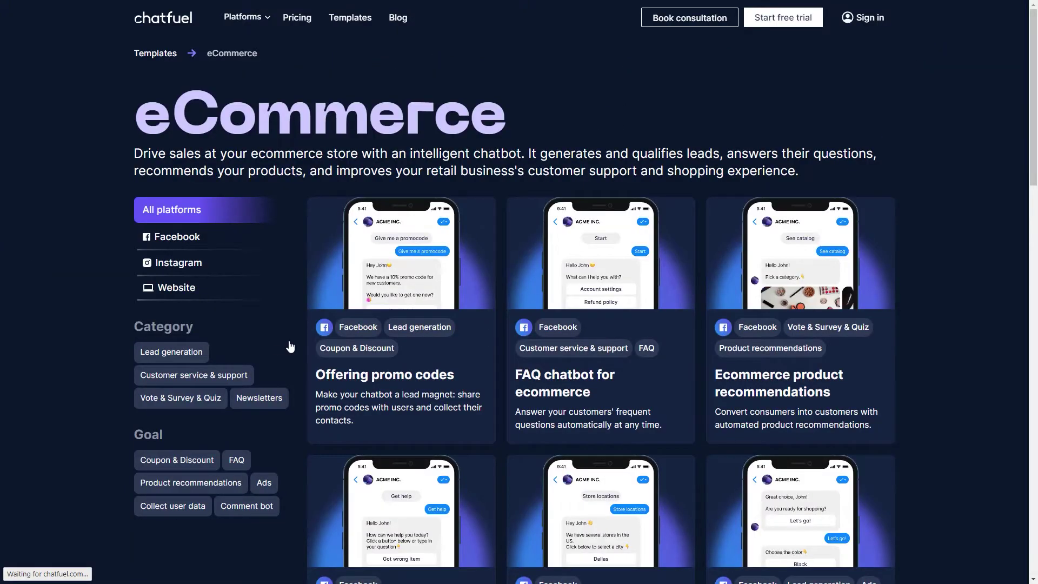
{"action": "left_click", "coordinate": [173, 358]}
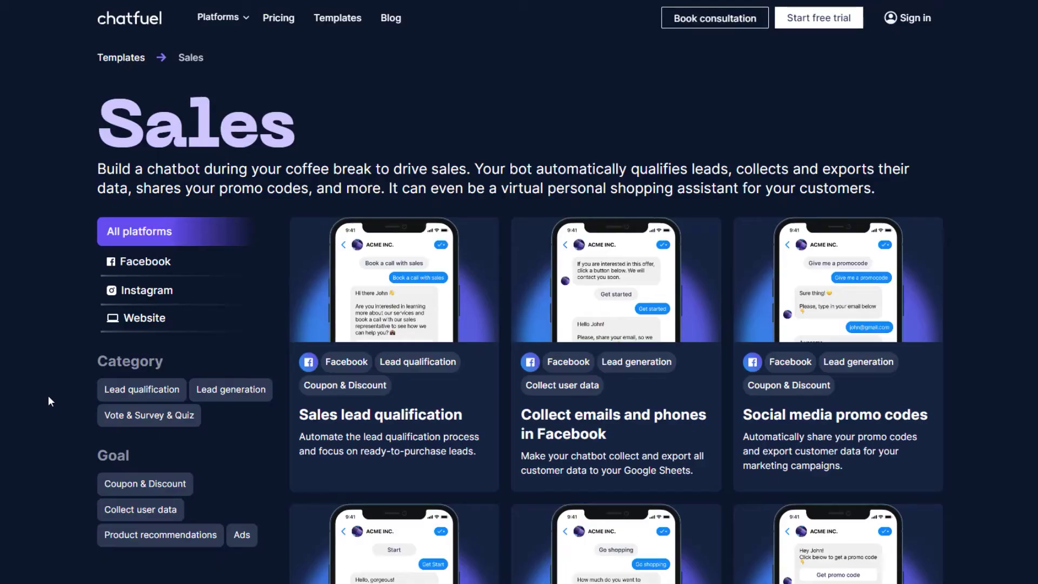
{"action": "left_click", "coordinate": [224, 393]}
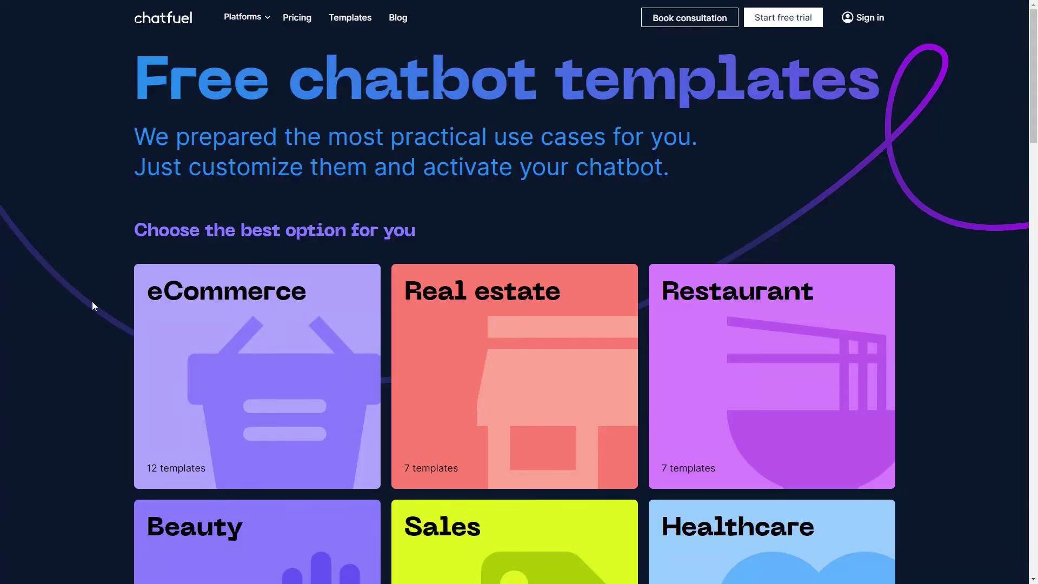
Filter Sales templates by Lead generation and Ads, then get the 'Promo codes for Facebook ads' bot
{"action": "scroll", "coordinate": [92, 303], "scroll_direction": "down", "scroll_amount": 5}
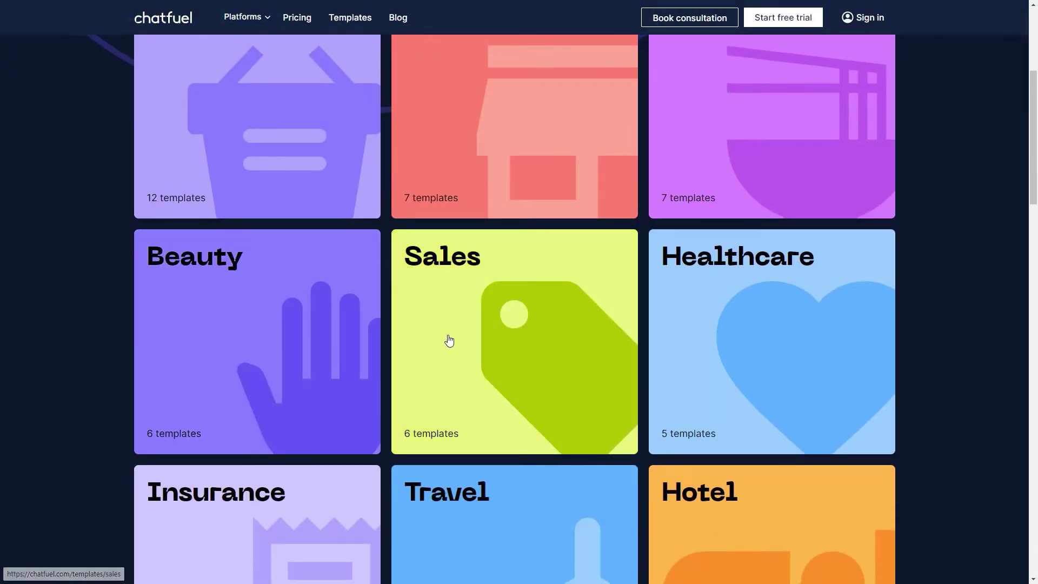
{"action": "left_click", "coordinate": [449, 340]}
{"action": "left_click", "coordinate": [245, 353]}
{"action": "left_click", "coordinate": [264, 482]}
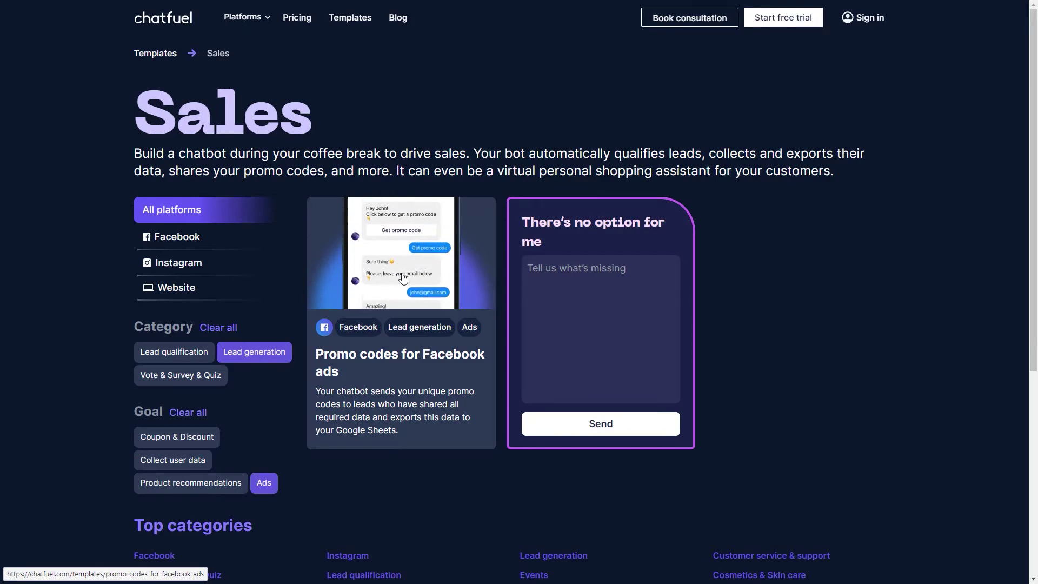
{"action": "left_click", "coordinate": [402, 279]}
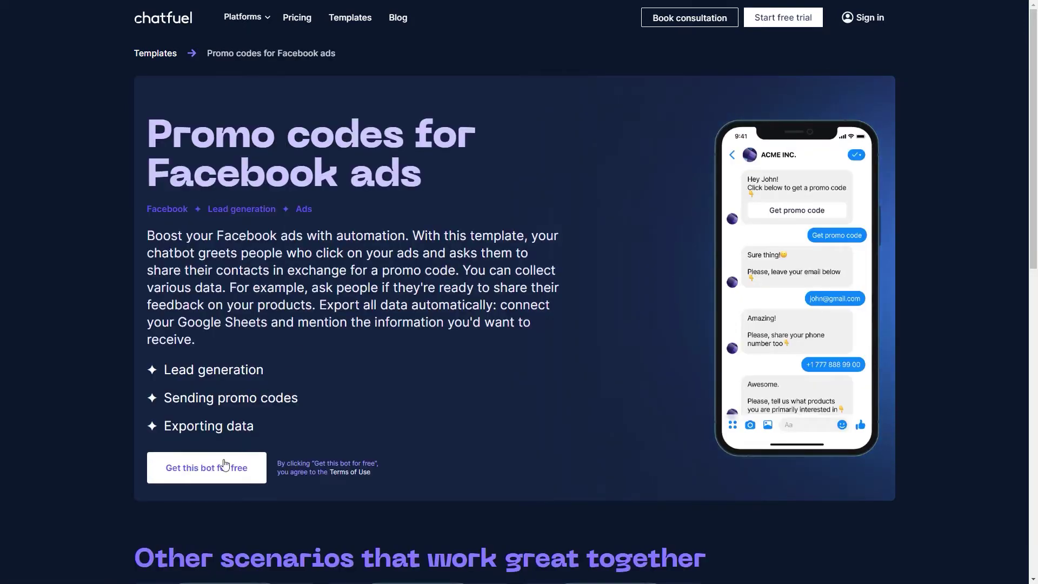
{"action": "left_click", "coordinate": [211, 474]}
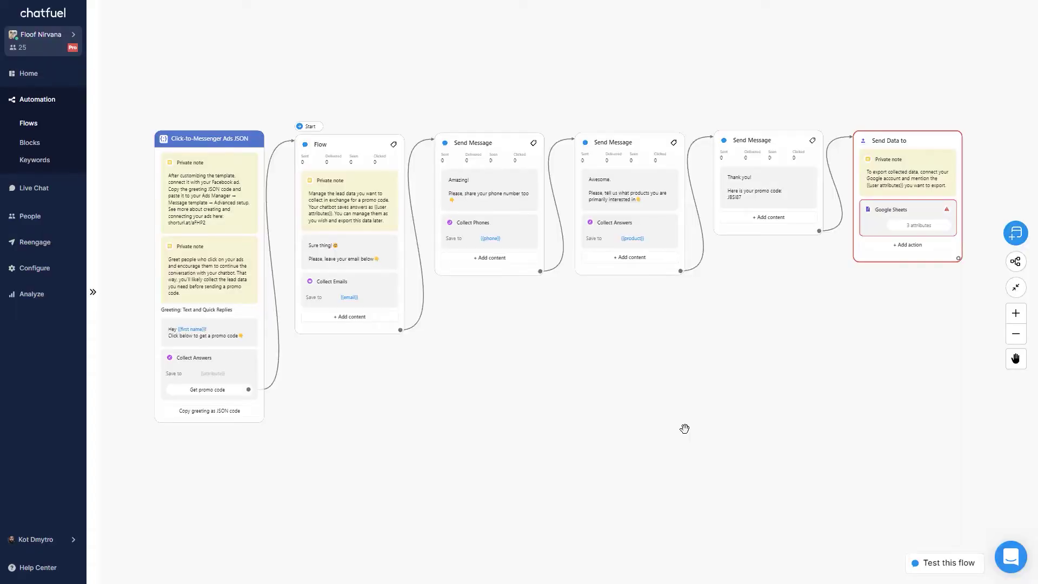
Replace the old promo code JBSI87 with FLOOF23 in the promo-code message
{"action": "scroll", "coordinate": [748, 334], "scroll_direction": "up", "scroll_amount": 8}
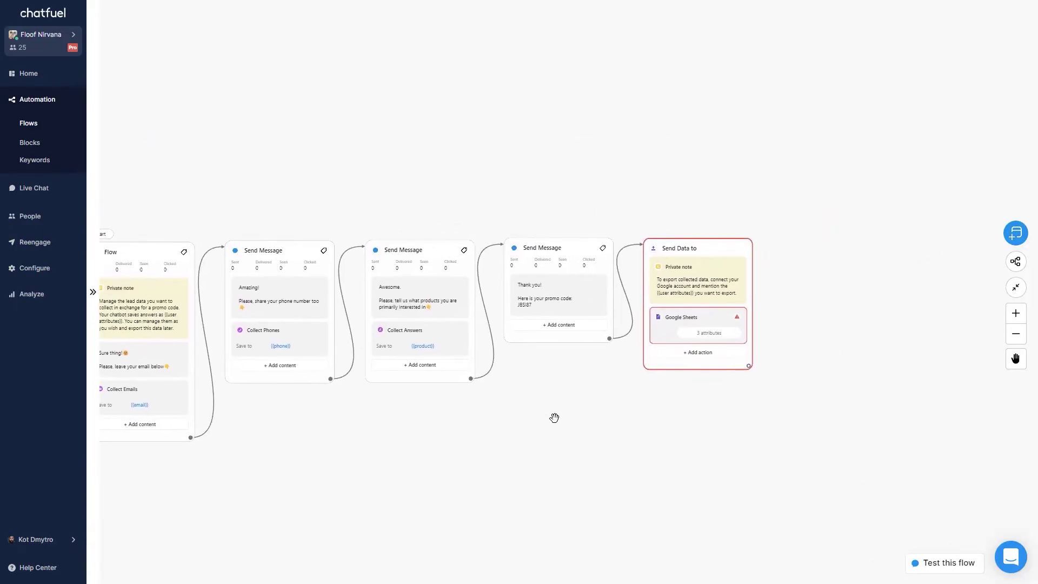
{"action": "left_click", "coordinate": [414, 285]}
{"action": "double_click", "coordinate": [409, 273]}
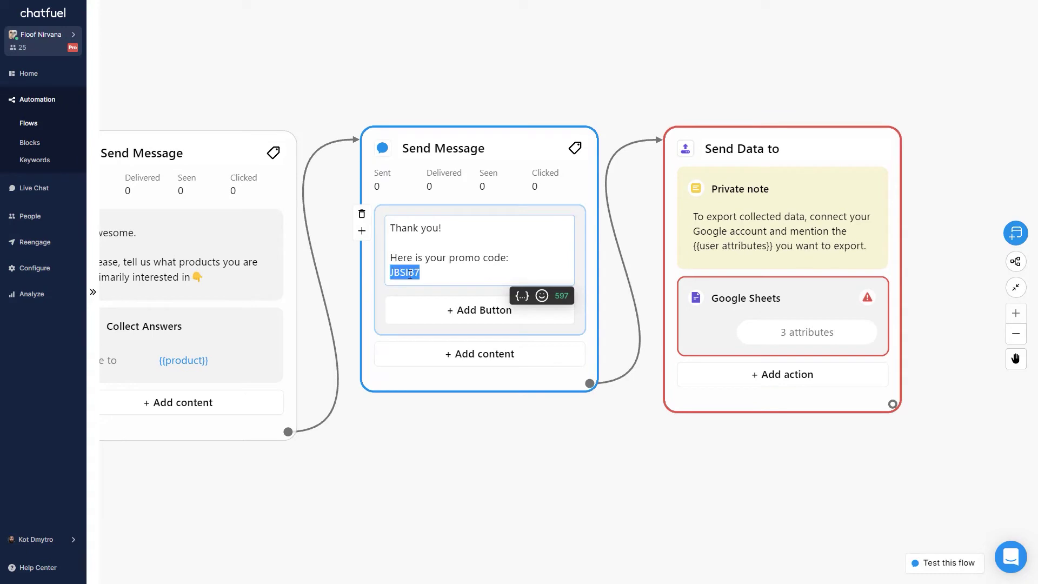
{"action": "left_click", "coordinate": [570, 445]}
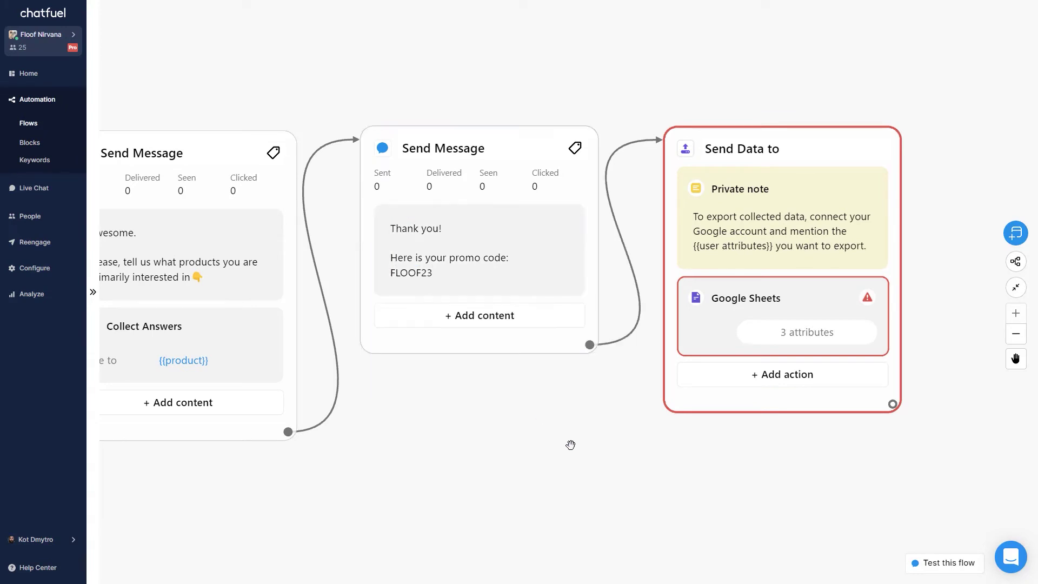
Export all attributes to the 'Data from Chatfuel 4' spreadsheet on the connected Google account
{"action": "left_click", "coordinate": [707, 350]}
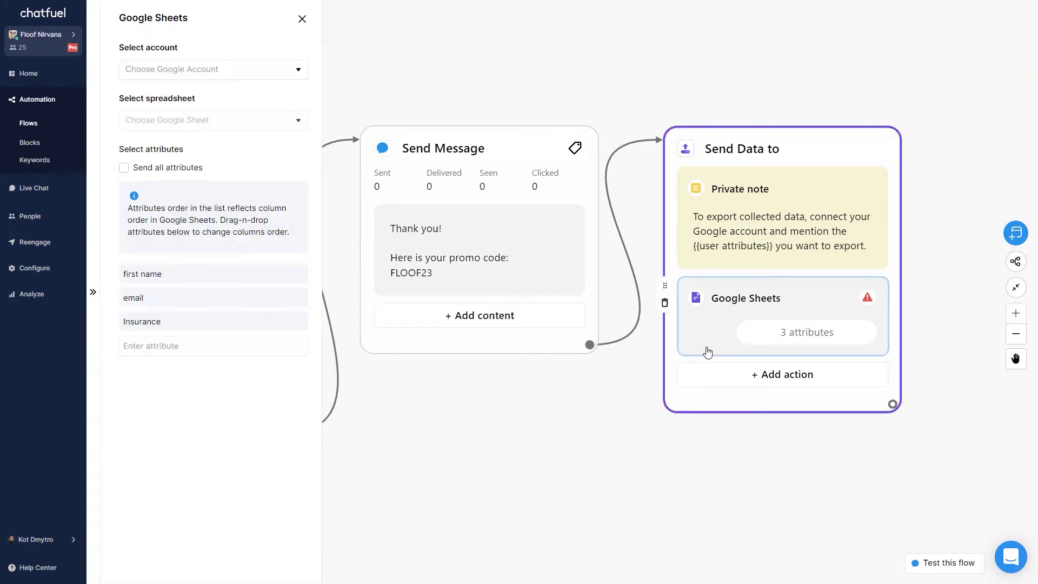
{"action": "left_click", "coordinate": [274, 74]}
{"action": "left_click", "coordinate": [220, 131]}
{"action": "left_click", "coordinate": [240, 122]}
{"action": "left_click", "coordinate": [211, 145]}
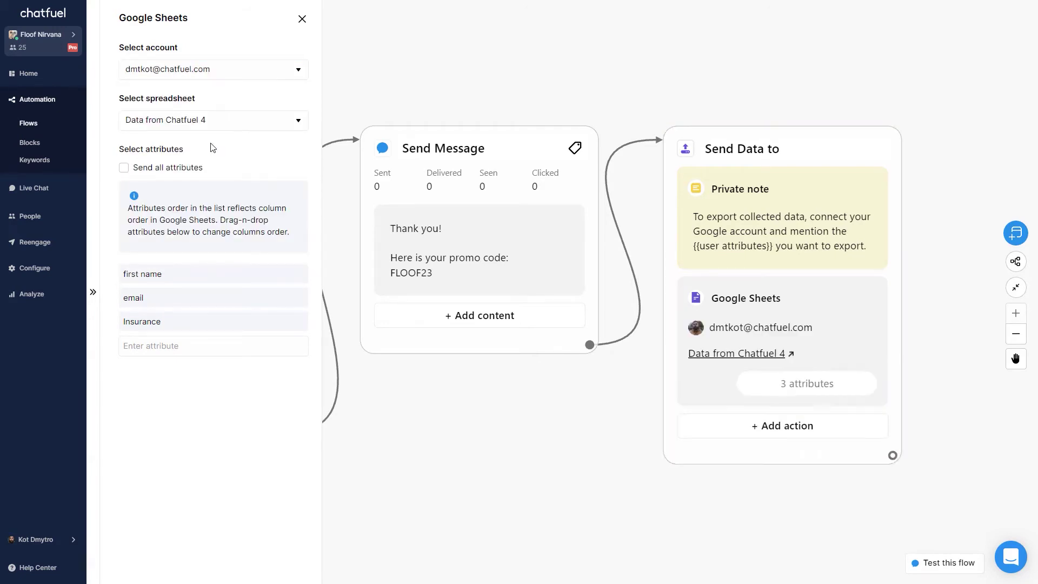
{"action": "left_click", "coordinate": [123, 169]}
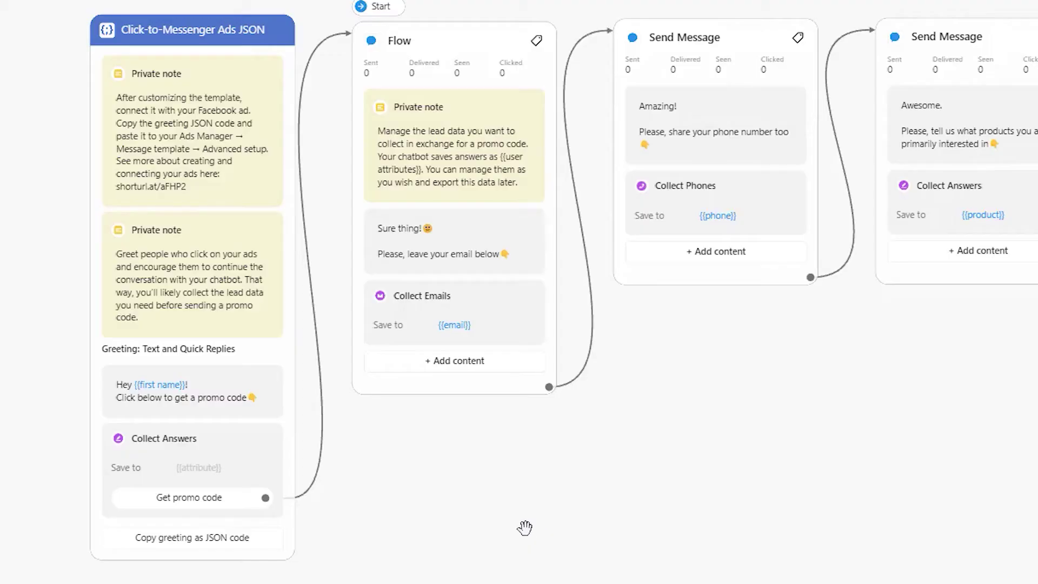
Copy the greeting as JSON, then open the Copy JSON Campaign's New Engagement Ad down to Message template
{"action": "left_click", "coordinate": [223, 538]}
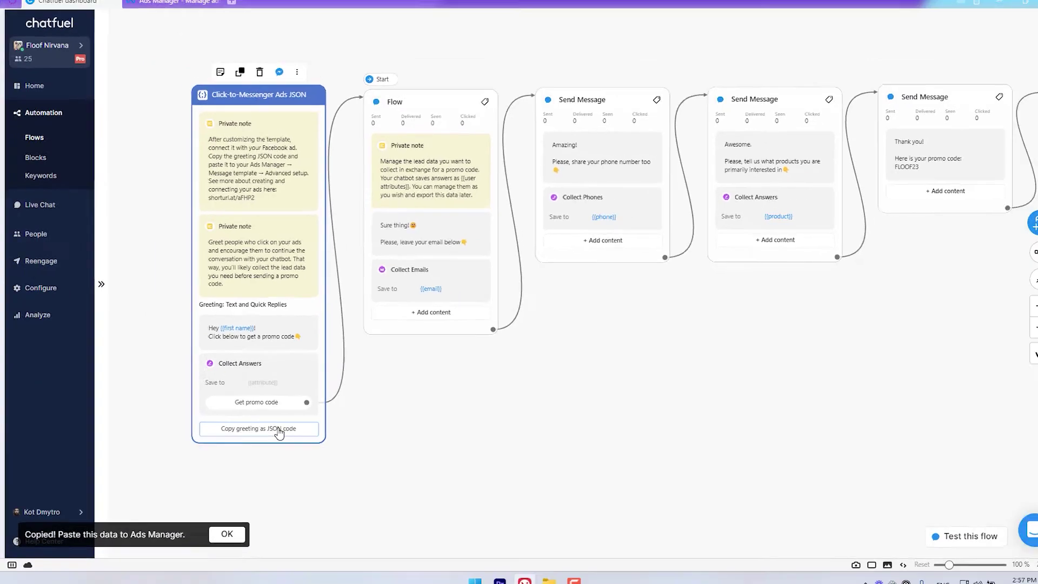
{"action": "key", "text": "ctrl+Tab"}
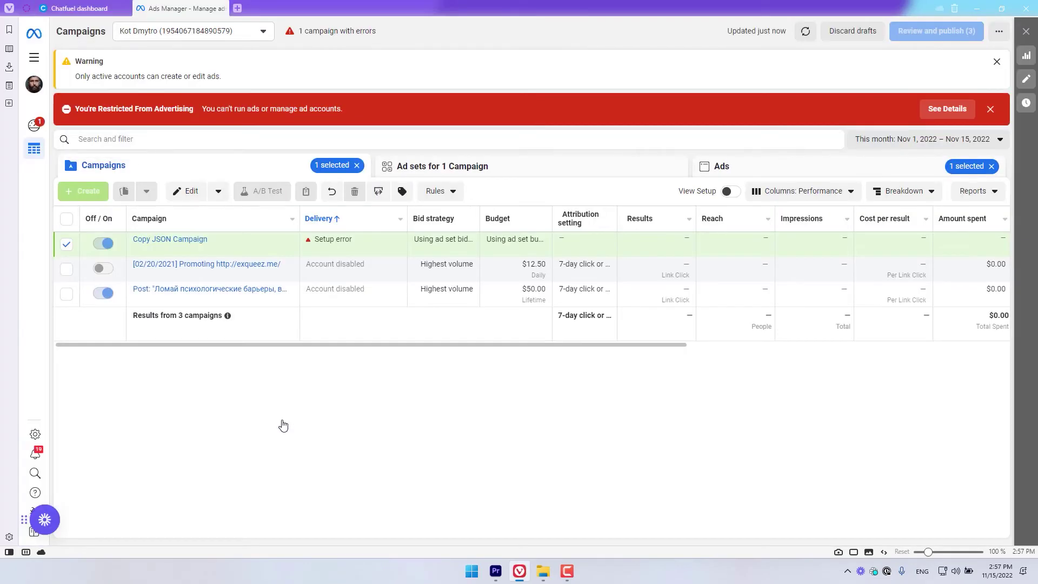
{"action": "left_click", "coordinate": [192, 251]}
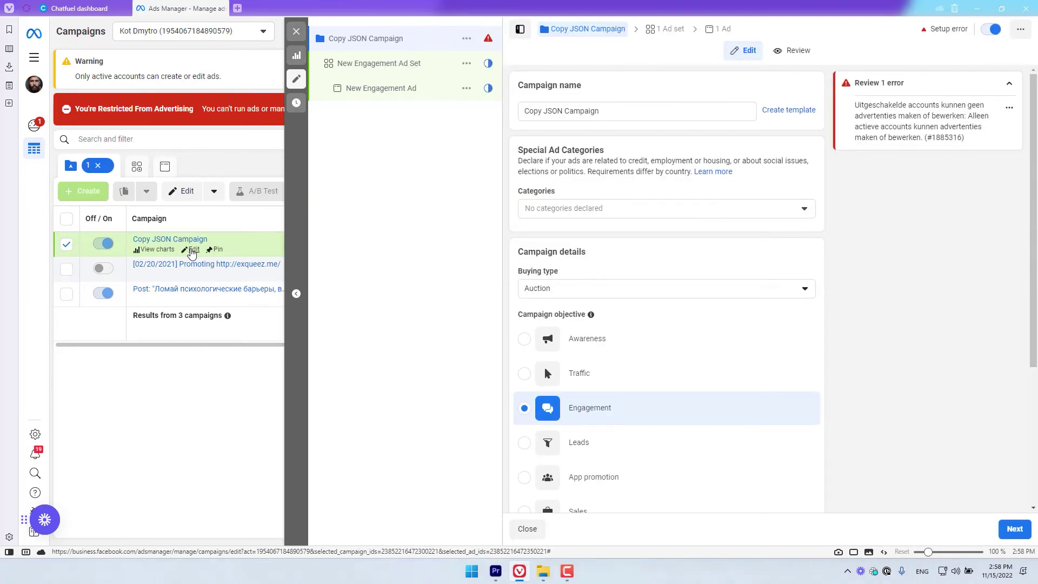
{"action": "left_click", "coordinate": [381, 92]}
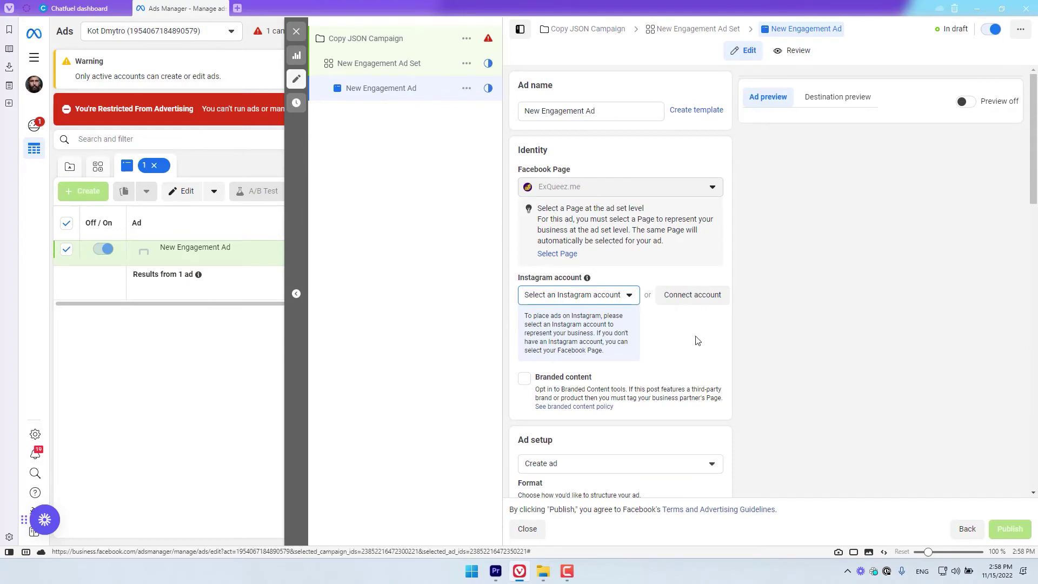
{"action": "scroll", "coordinate": [745, 379], "scroll_direction": "down", "scroll_amount": 4}
{"action": "scroll", "coordinate": [746, 380], "scroll_direction": "down", "scroll_amount": 12}
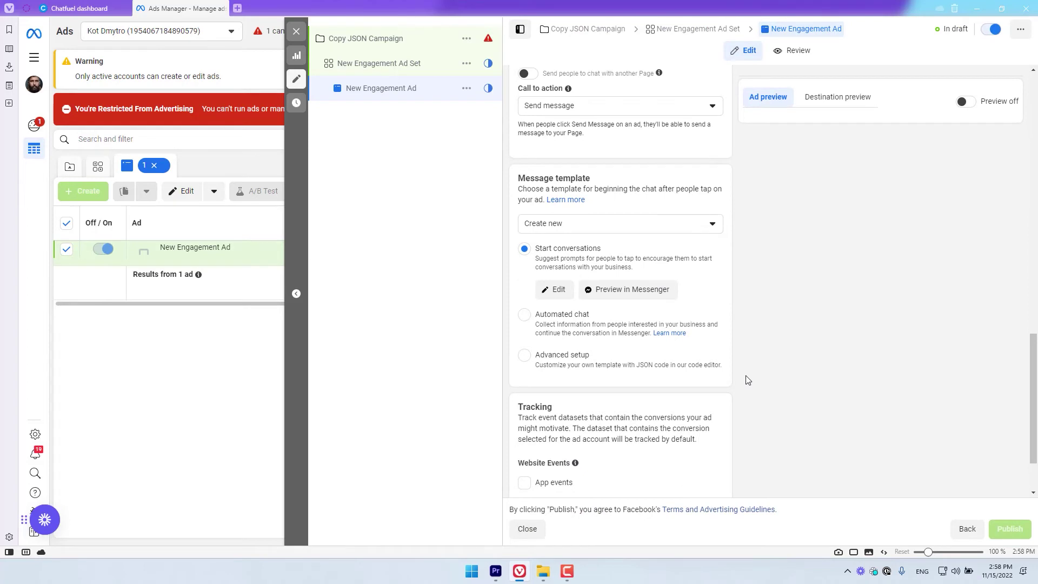
Set the message template to Advanced setup, replace its JSON with the copied Chatfuel greeting, and save
{"action": "left_click", "coordinate": [562, 356]}
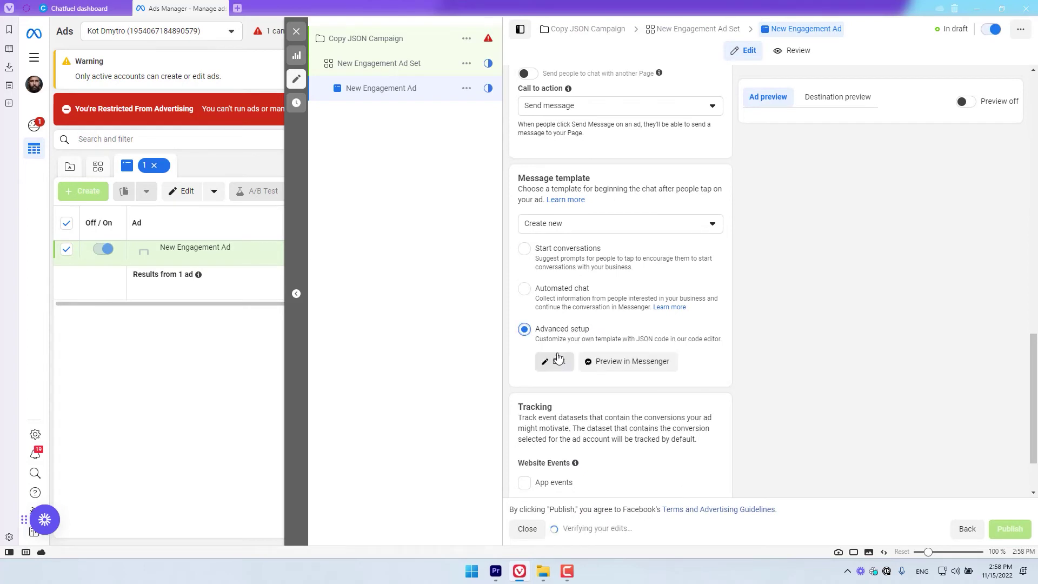
{"action": "left_click", "coordinate": [557, 362]}
{"action": "double_click", "coordinate": [265, 118]}
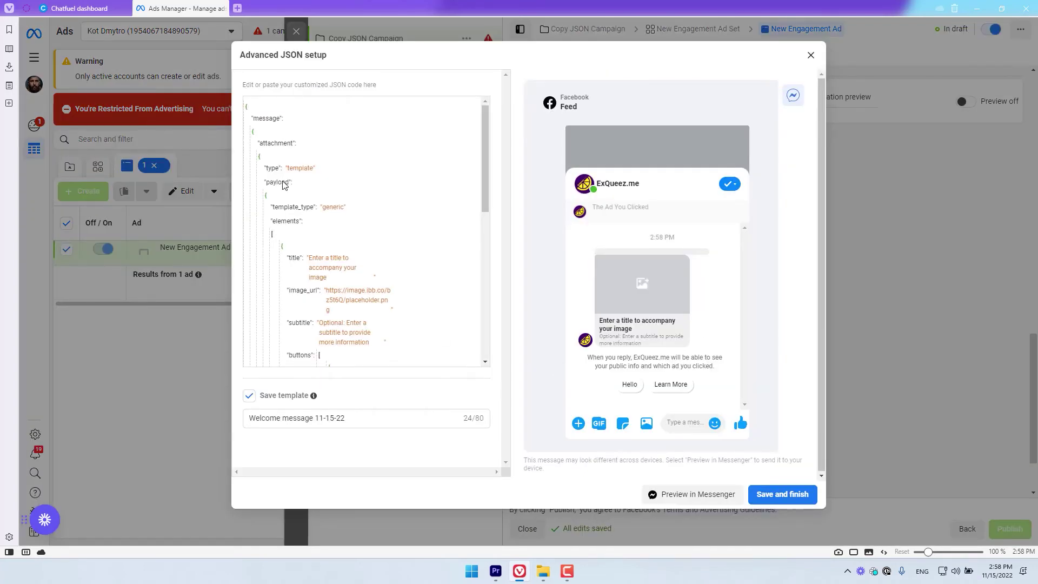
{"action": "double_click", "coordinate": [279, 144]}
{"action": "key", "text": "ctrl+a"}
{"action": "key", "text": "Delete"}
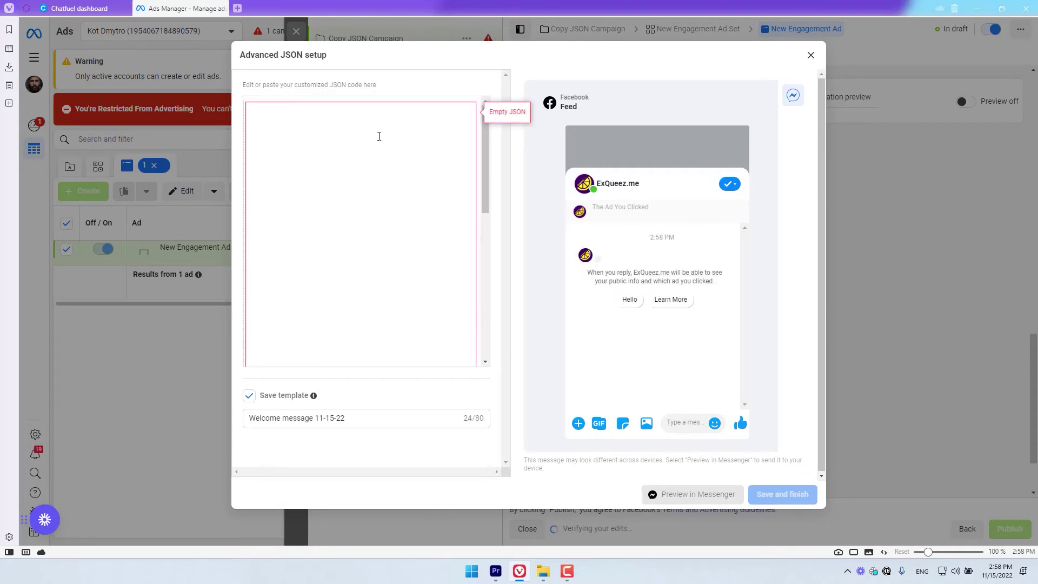
{"action": "key", "text": "ctrl+v"}
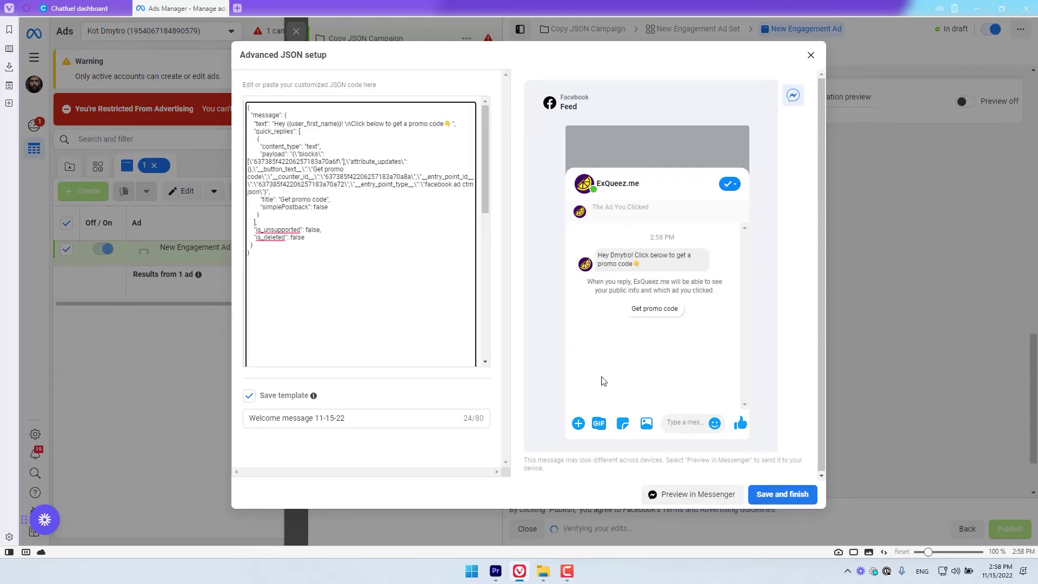
{"action": "left_click", "coordinate": [781, 495]}
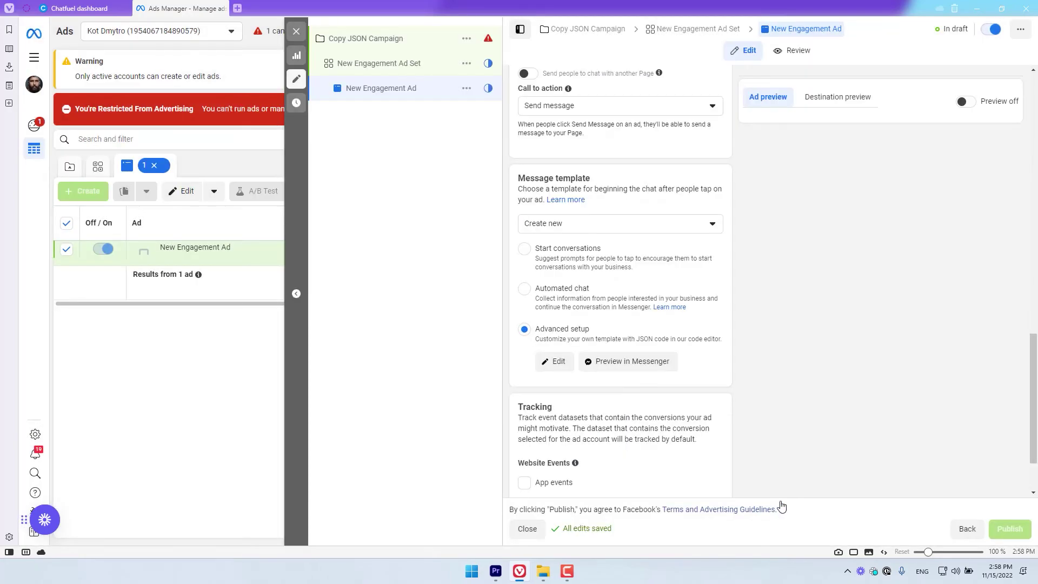